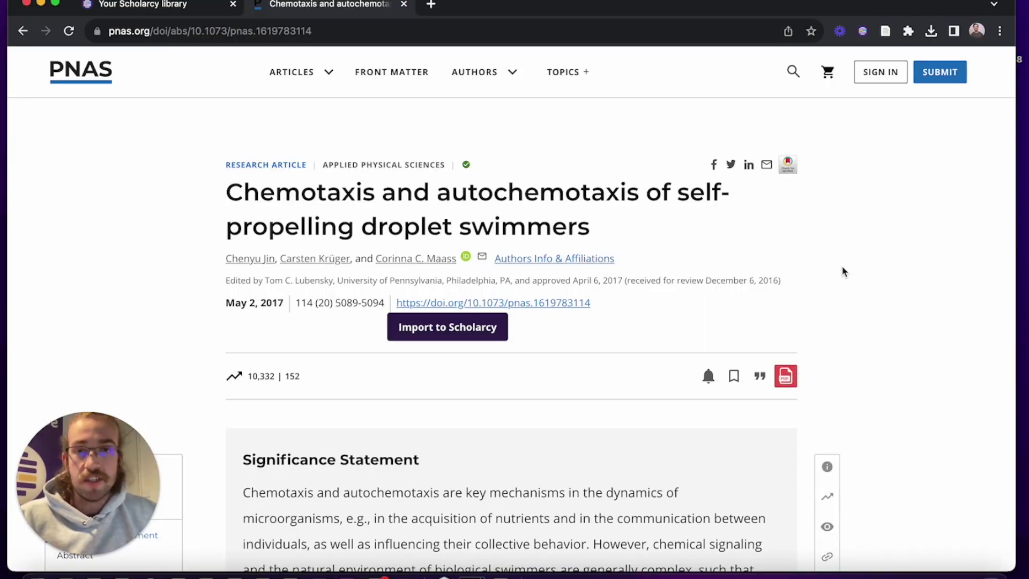
# Preview the summary card, then save the chemotaxis article with Zotero Connector and verify it in Zotero.
pyautogui.click(863, 32)
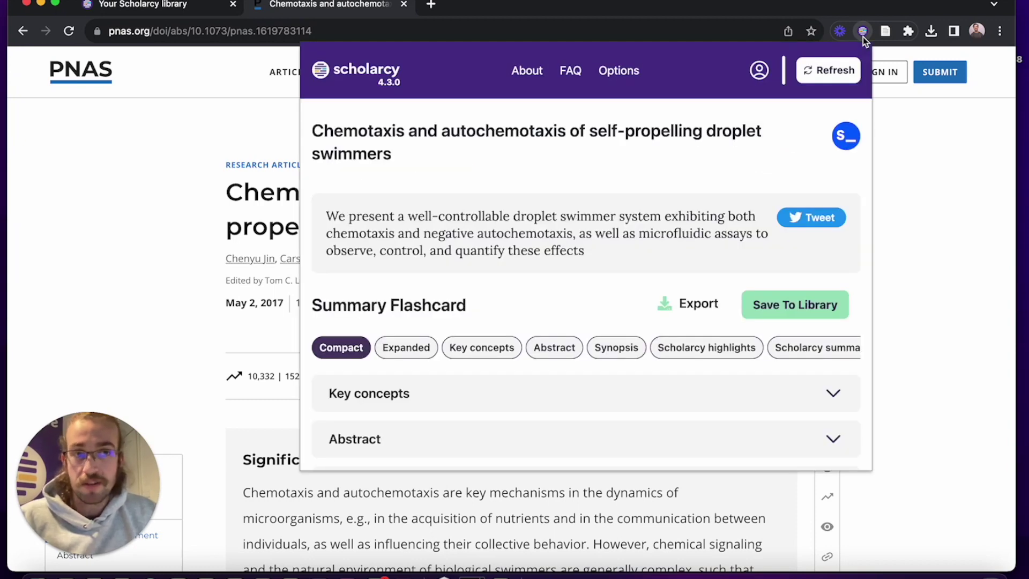
pyautogui.click(894, 122)
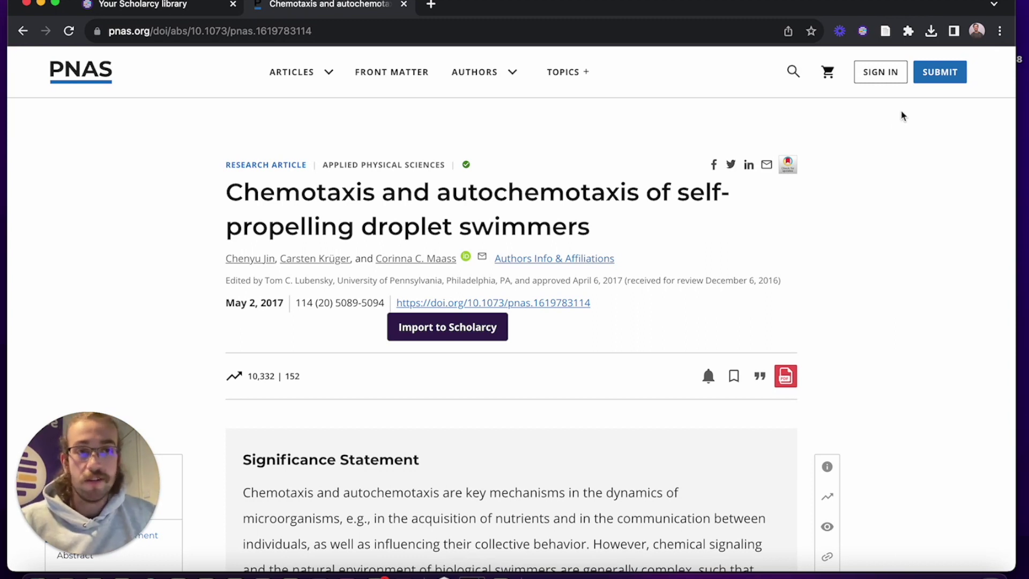
pyautogui.click(887, 34)
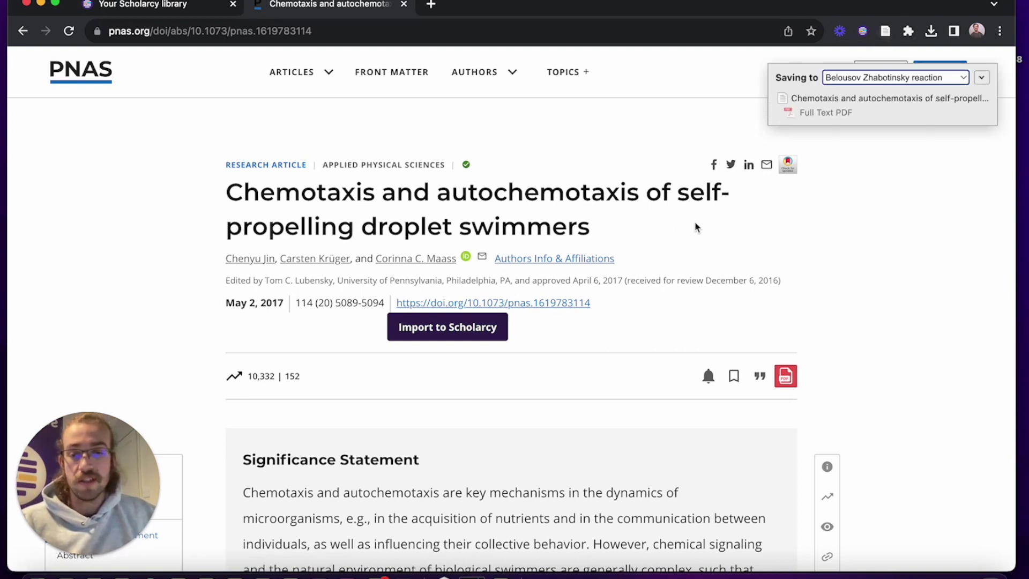
pyautogui.click(438, 574)
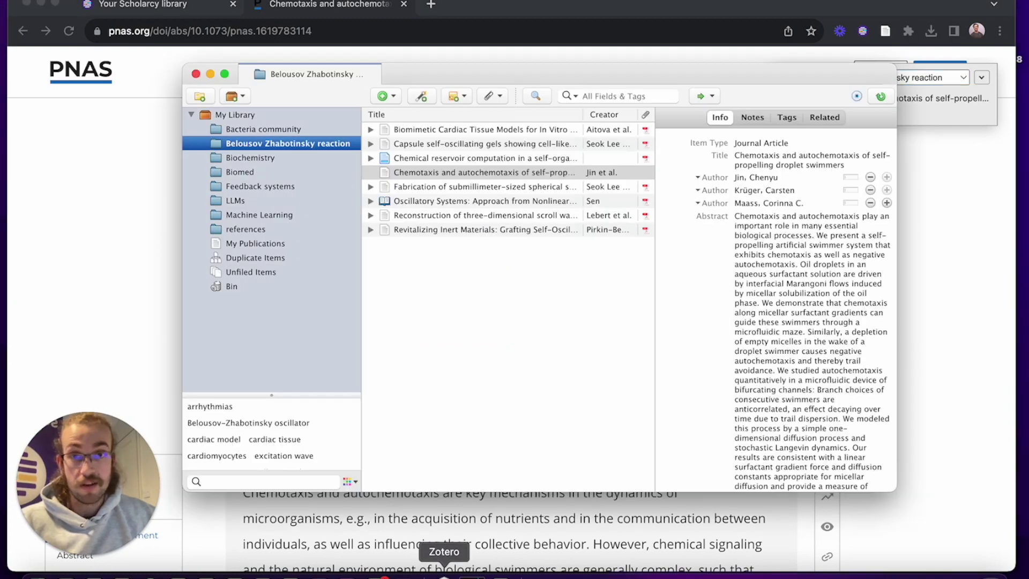
pyautogui.click(482, 179)
pyautogui.click(79, 195)
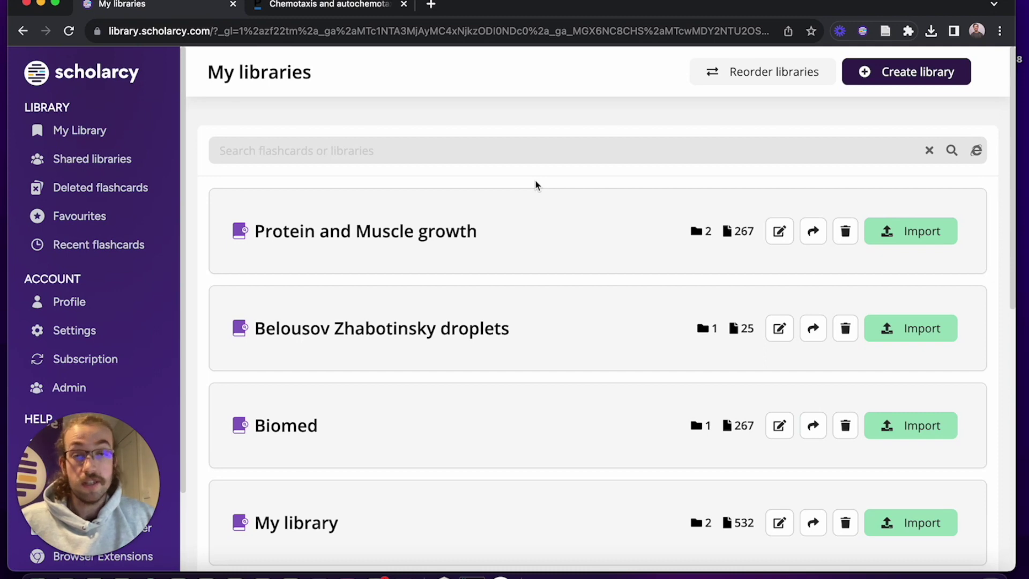
# Go to the Scholarcy profile page and scroll down to the linked Zotero account section.
pyautogui.click(92, 303)
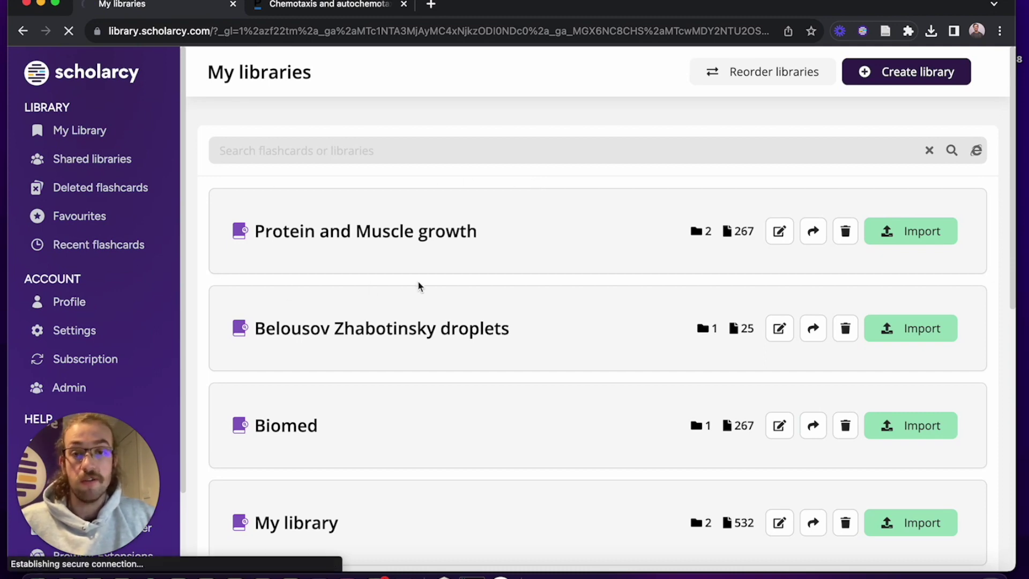
pyautogui.scroll(-5, 418, 281)
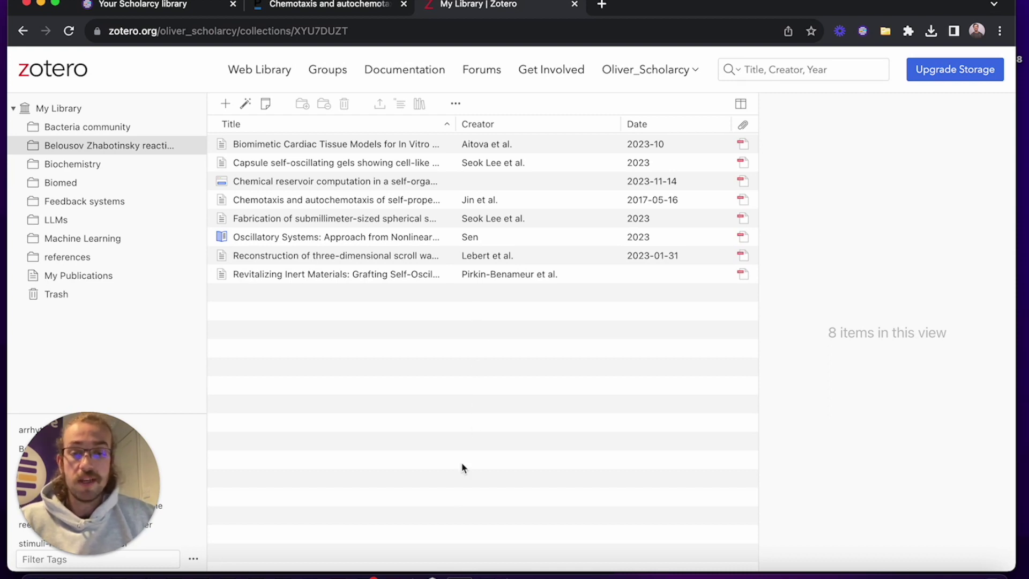
# Bring up the Zotero desktop library from the Dock.
pyautogui.click(432, 571)
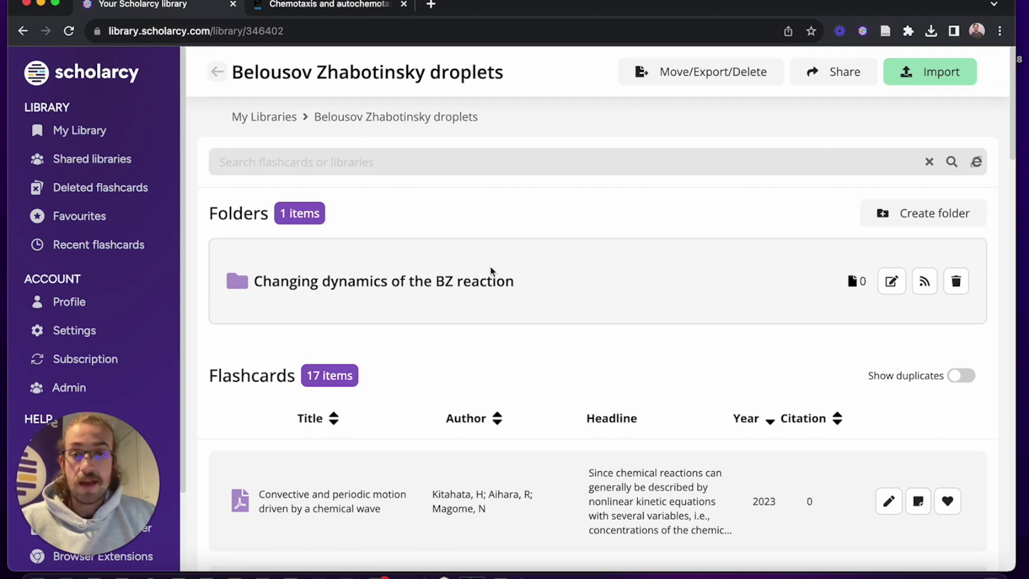
# In the Changing dynamics of the BZ reaction folder, start an import from the linked Zotero library.
pyautogui.click(435, 284)
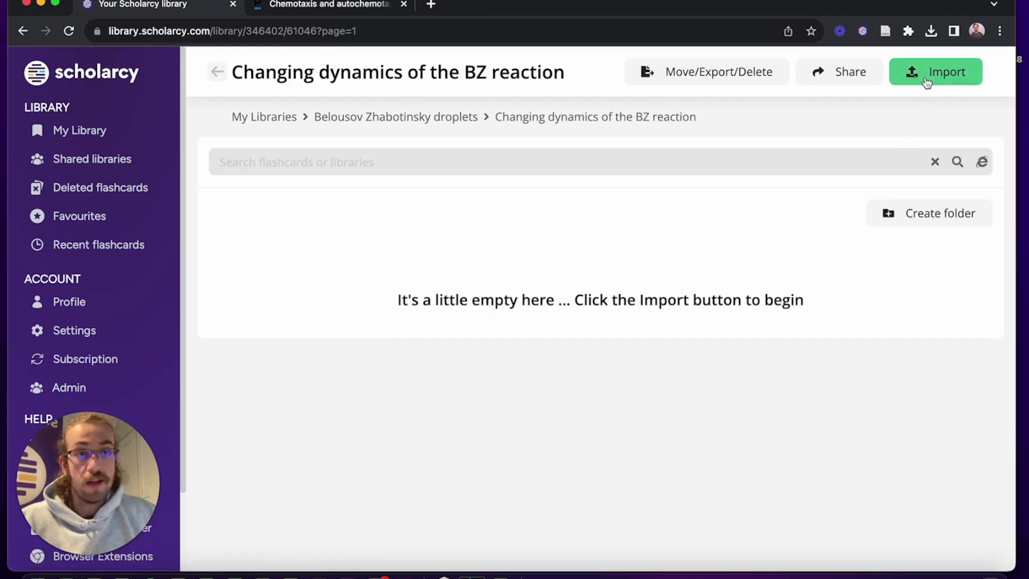
pyautogui.click(927, 82)
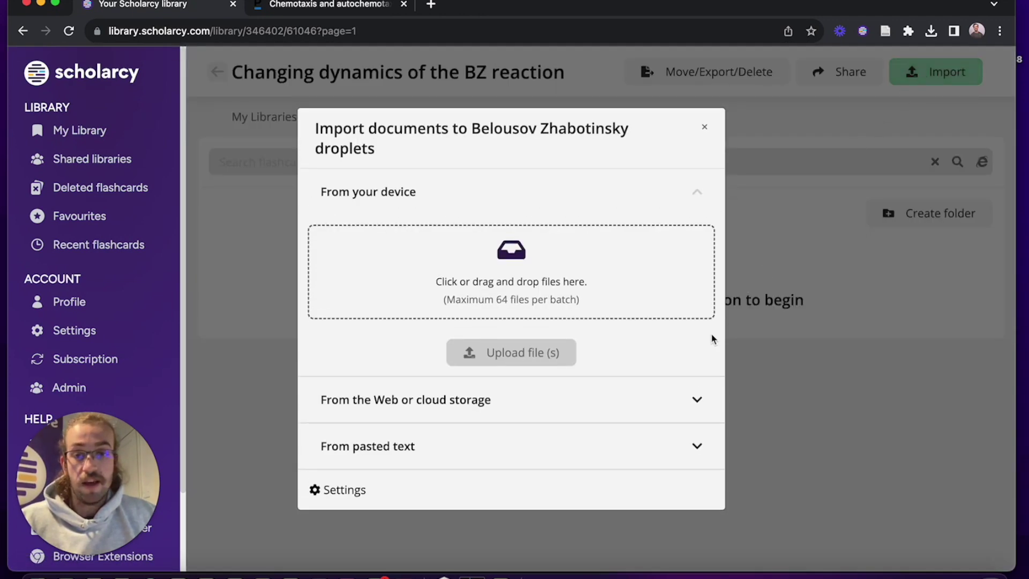
pyautogui.click(655, 406)
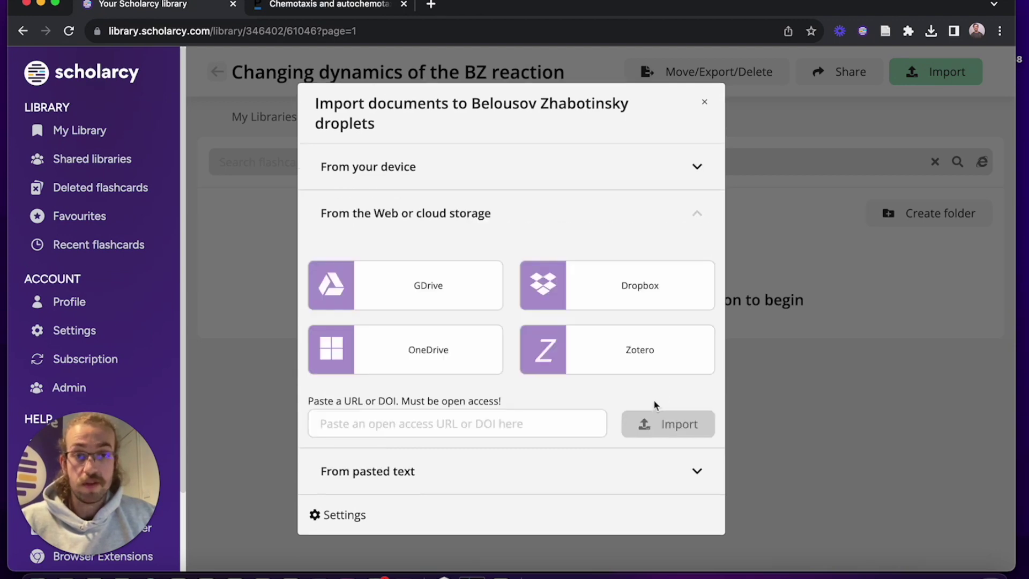
pyautogui.click(632, 363)
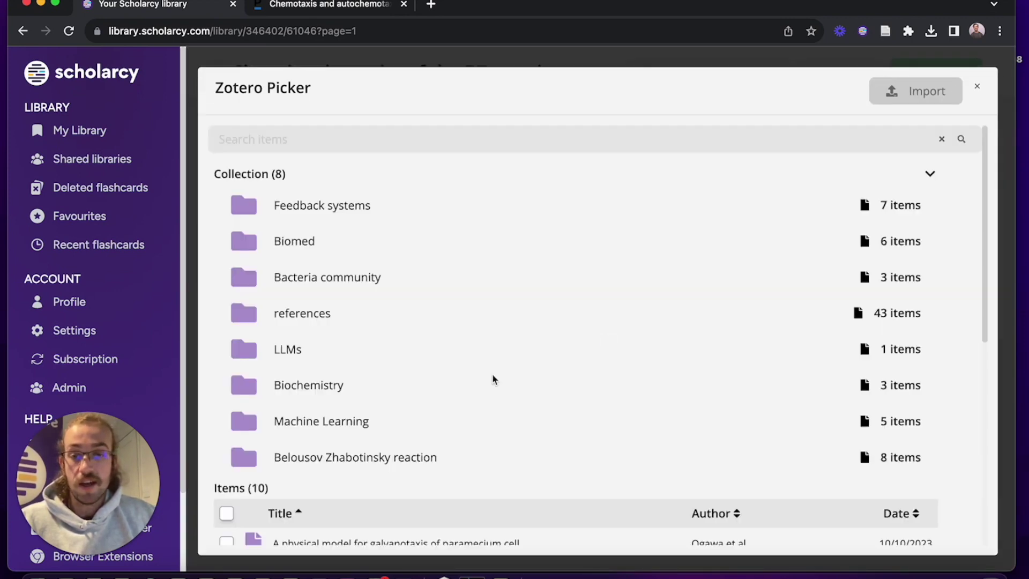
# Select all eight papers in the Belousov Zhabotinsky reaction collection and import them.
pyautogui.click(357, 459)
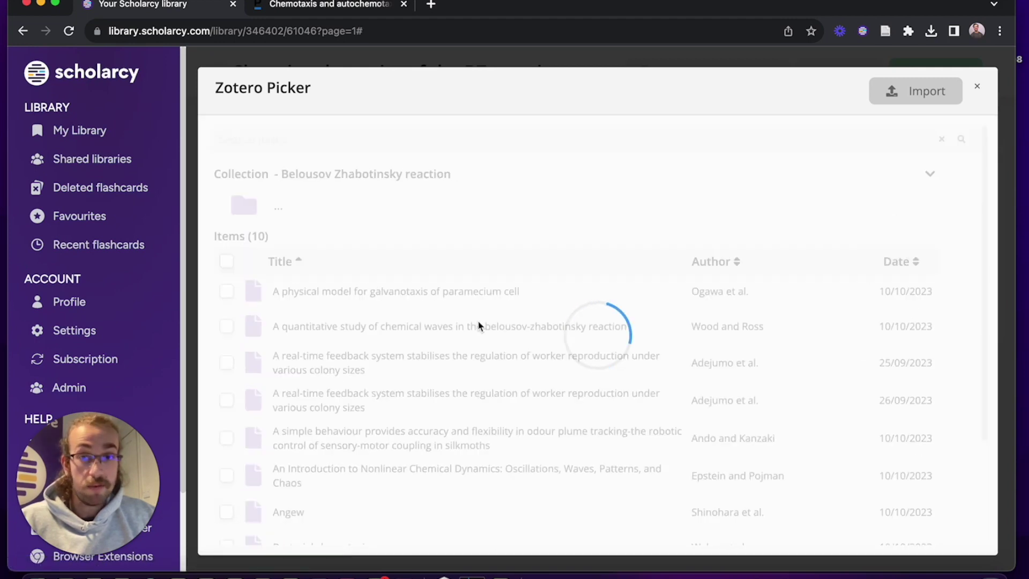
pyautogui.scroll(-1, 415, 321)
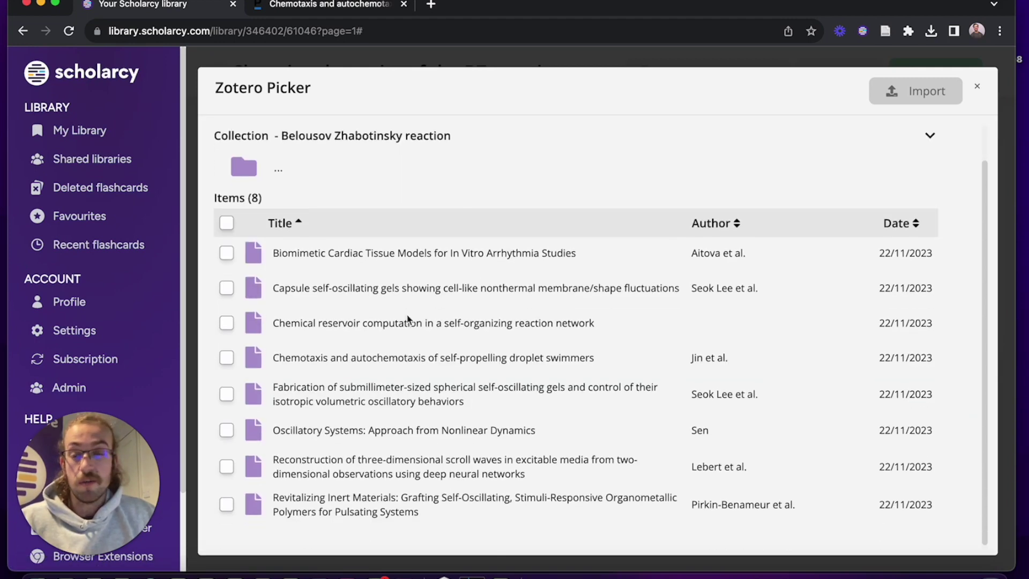
pyautogui.click(225, 253)
pyautogui.click(227, 289)
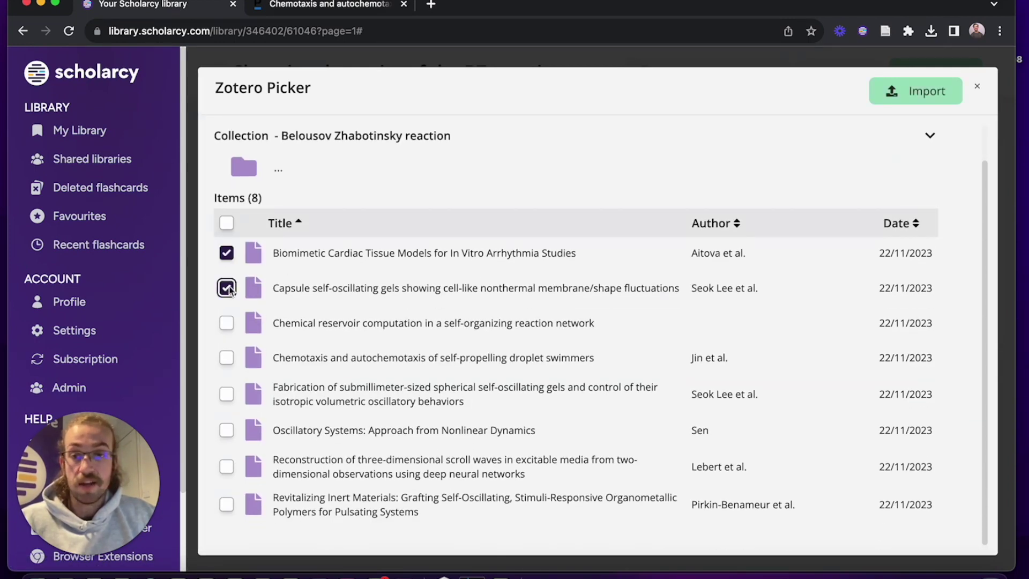
pyautogui.click(227, 223)
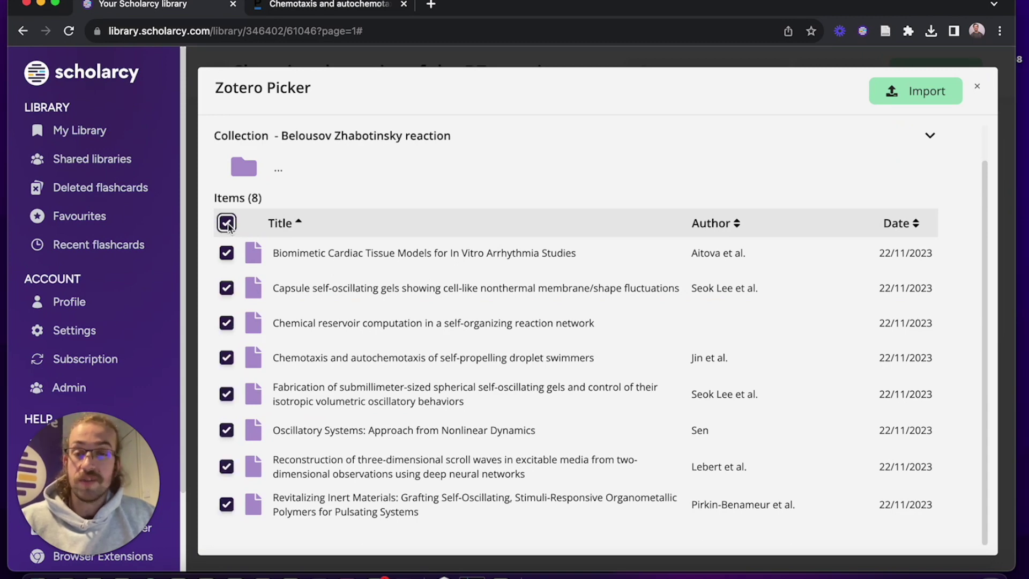
pyautogui.click(916, 102)
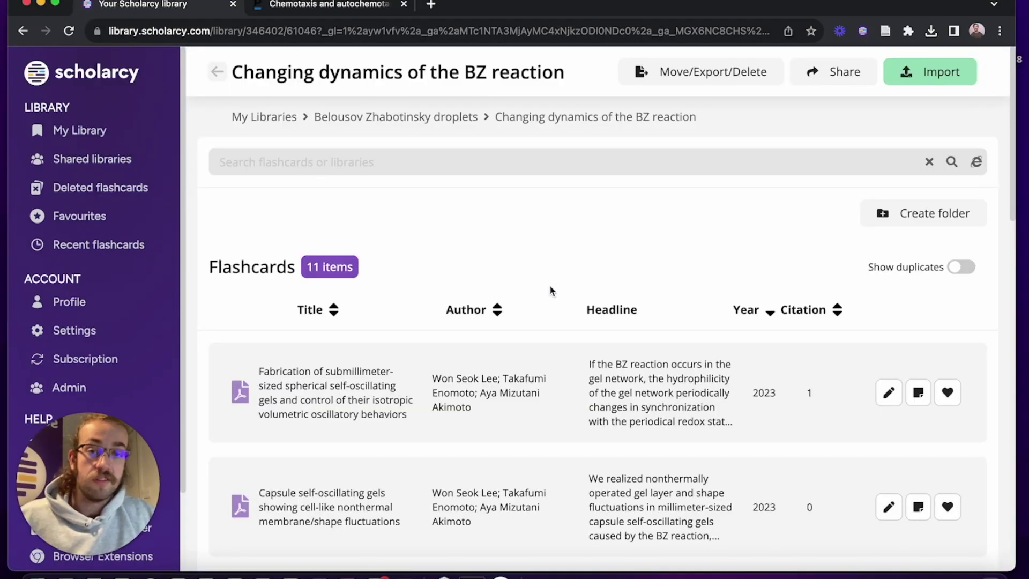
# Open the first imported paper's flashcard and switch its Spotlight view to Important points.
pyautogui.click(370, 386)
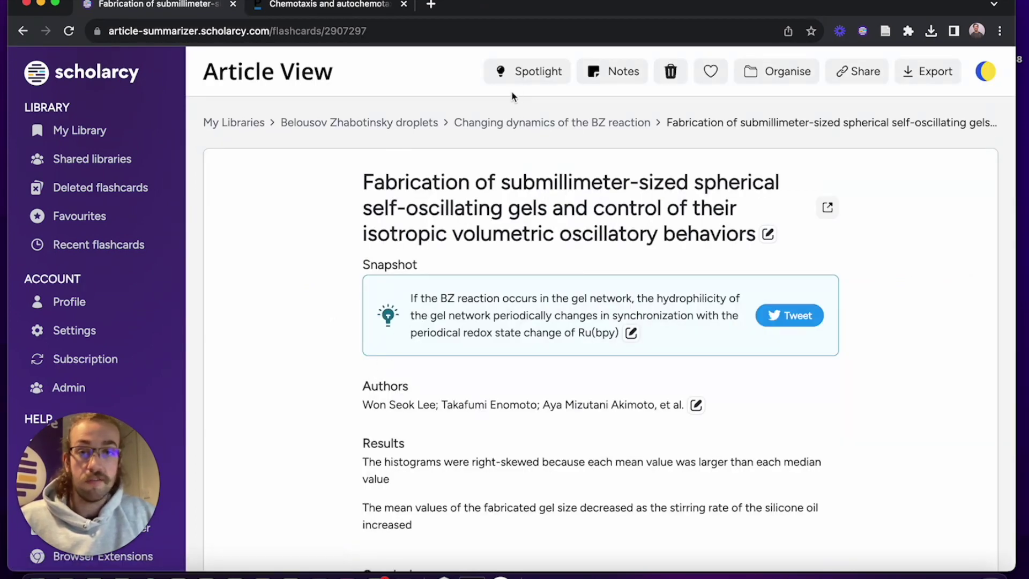
pyautogui.click(520, 80)
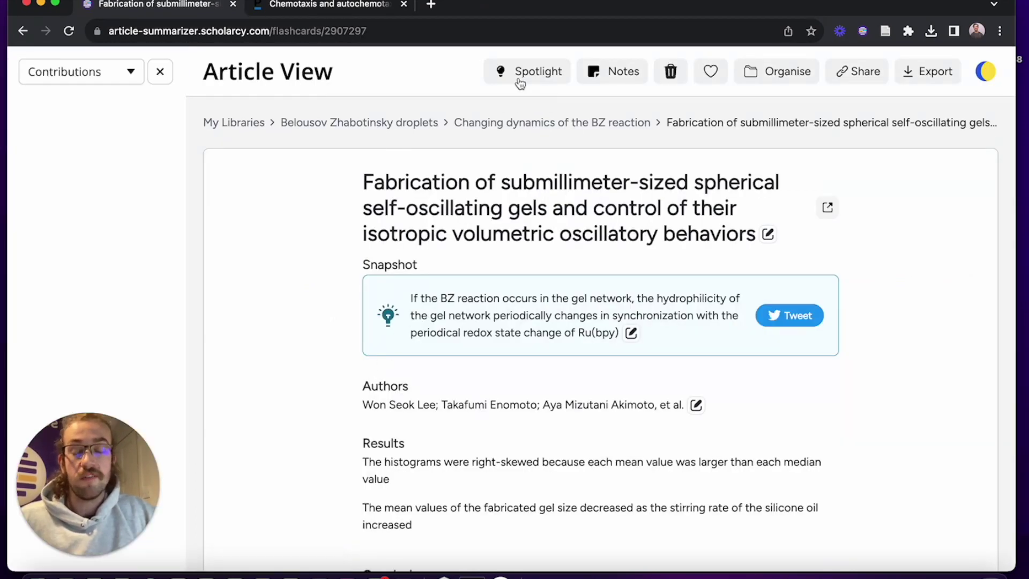
pyautogui.click(92, 76)
pyautogui.click(93, 125)
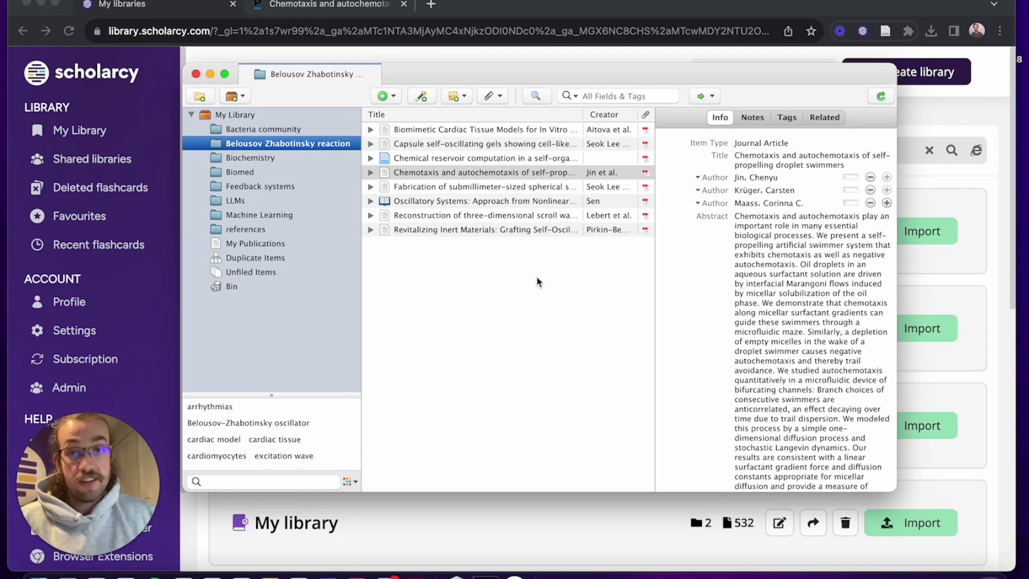
# Export the Belousov Zhabotinsky reaction collection with RIS chosen as the format.
pyautogui.rightClick(304, 149)
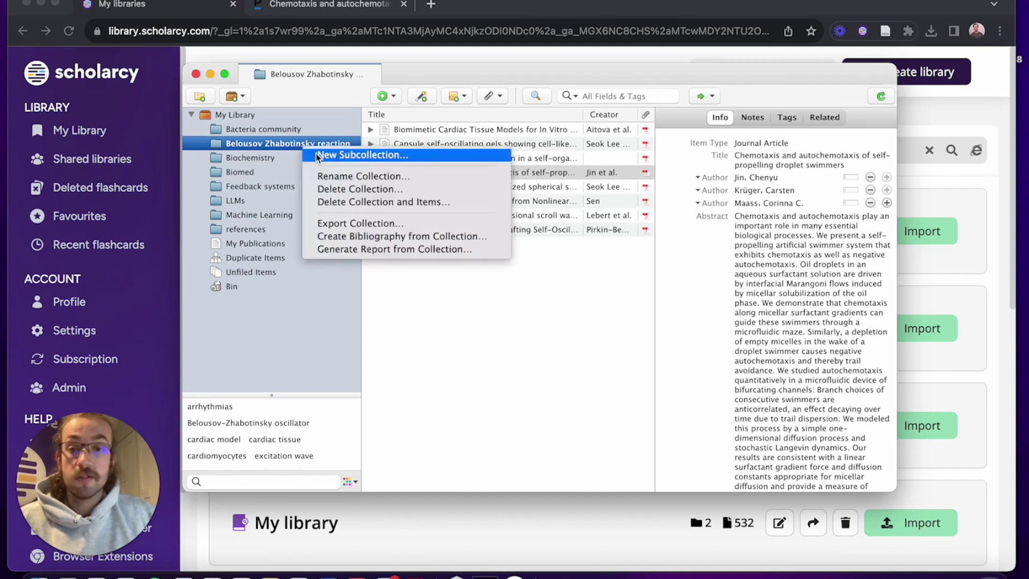
pyautogui.click(365, 223)
pyautogui.click(632, 228)
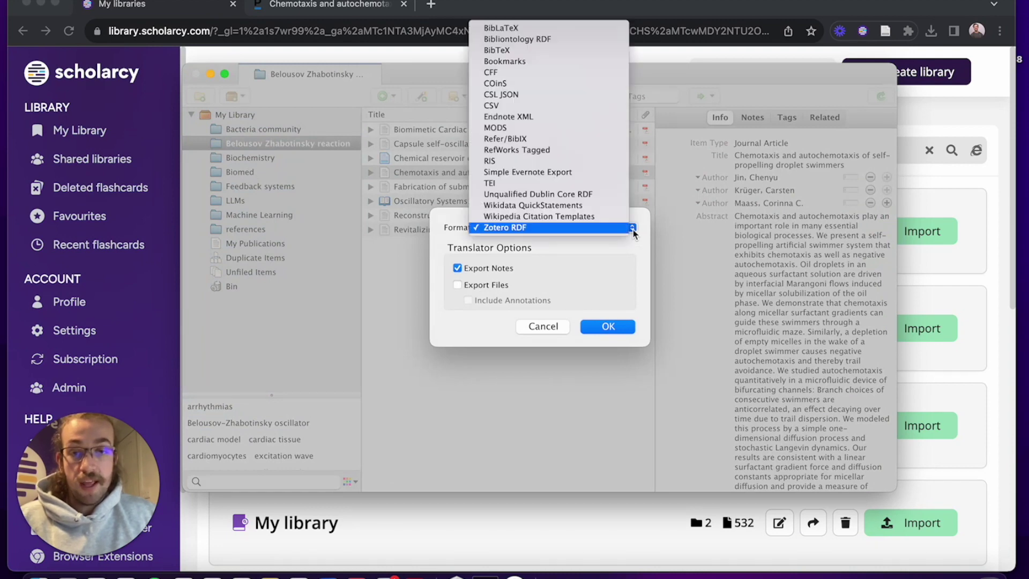
pyautogui.click(500, 163)
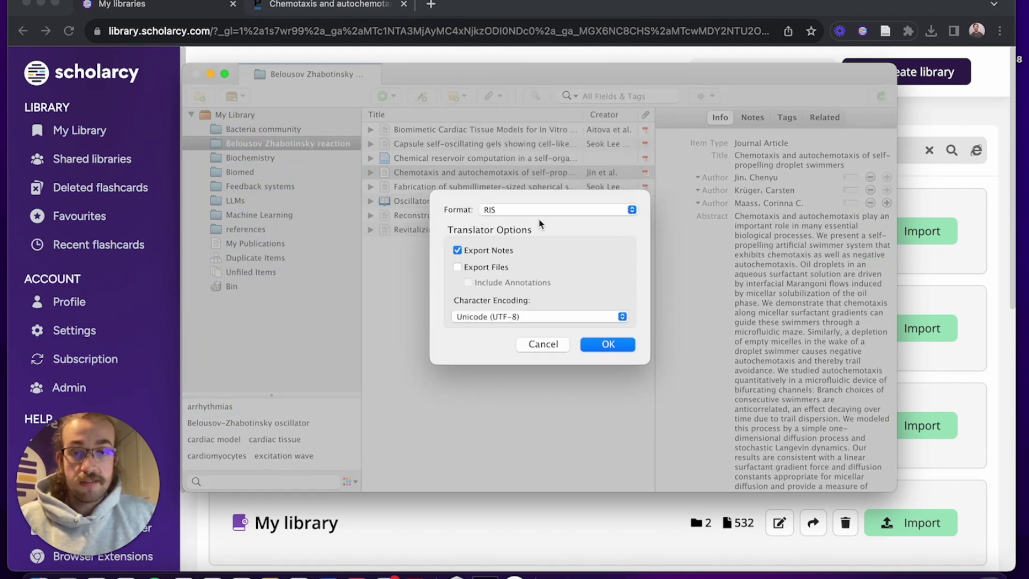
pyautogui.click(606, 345)
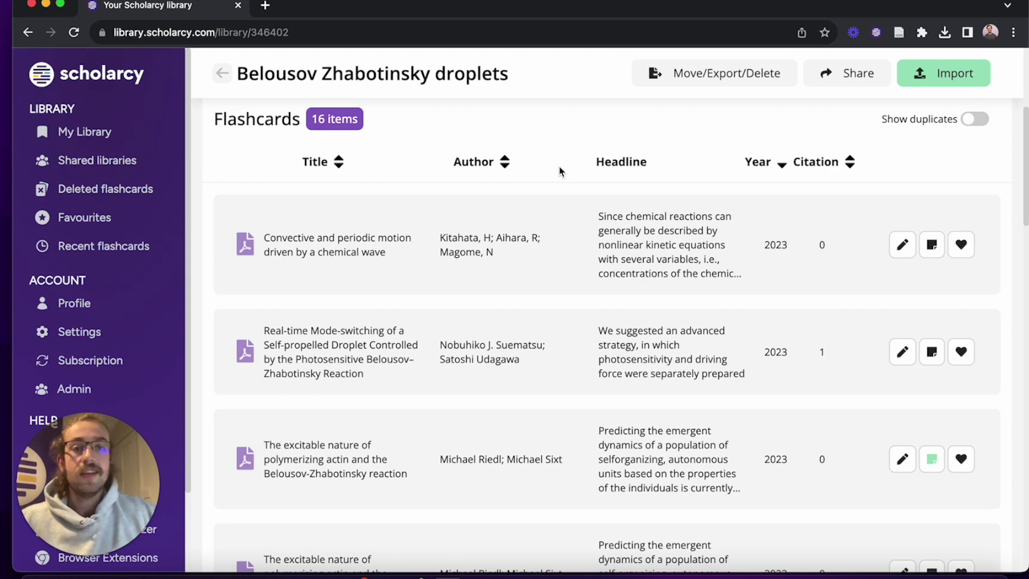
# Select all 16 flashcards and export them in RIS (Zotero, Endnote) format.
pyautogui.click(710, 85)
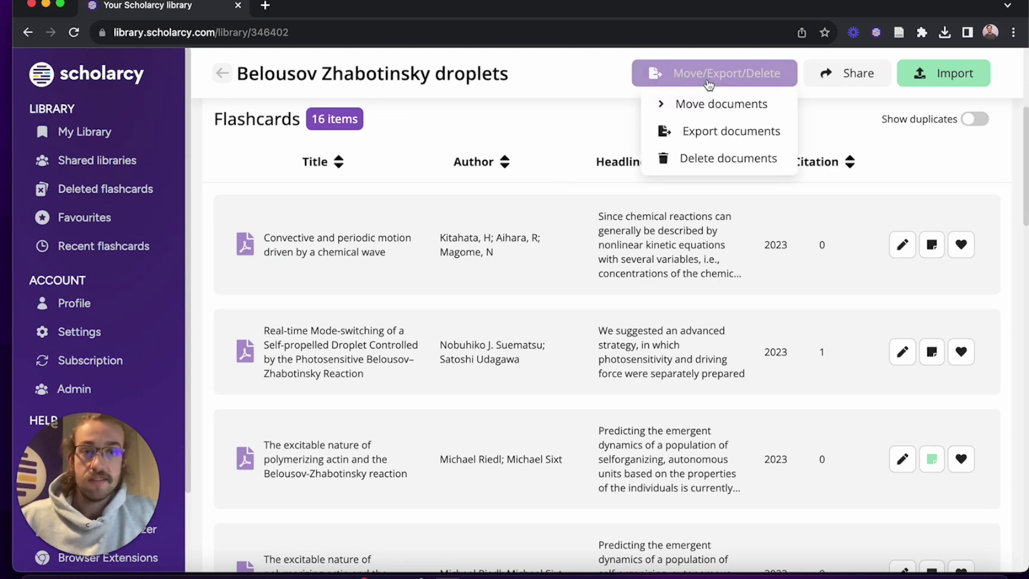
pyautogui.click(710, 134)
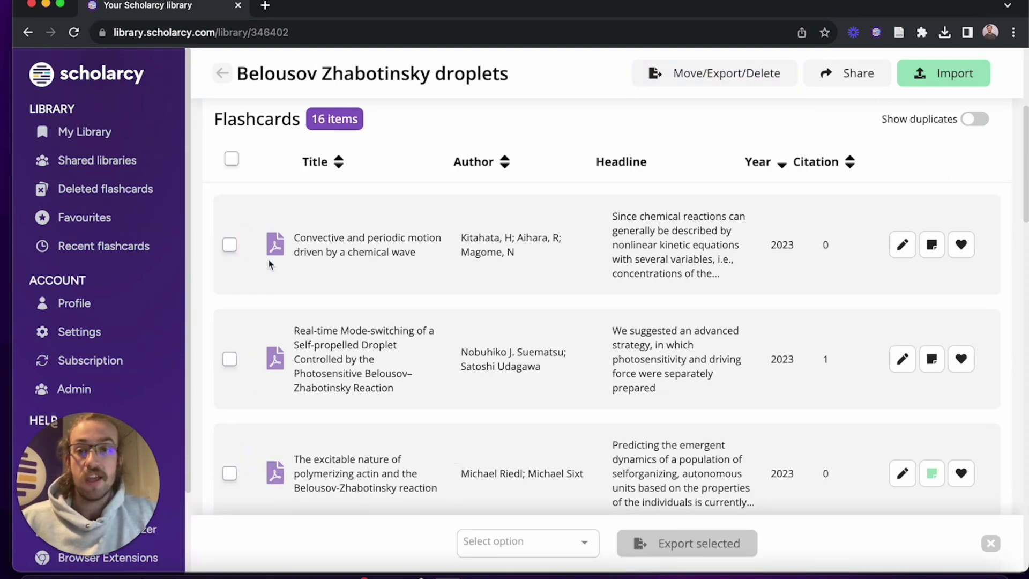
pyautogui.click(232, 160)
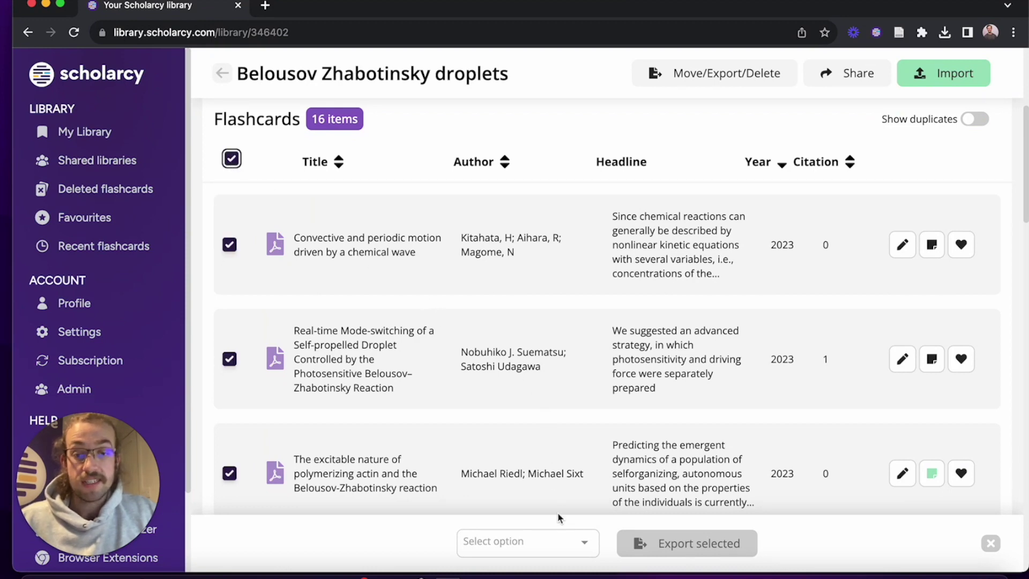
pyautogui.click(568, 544)
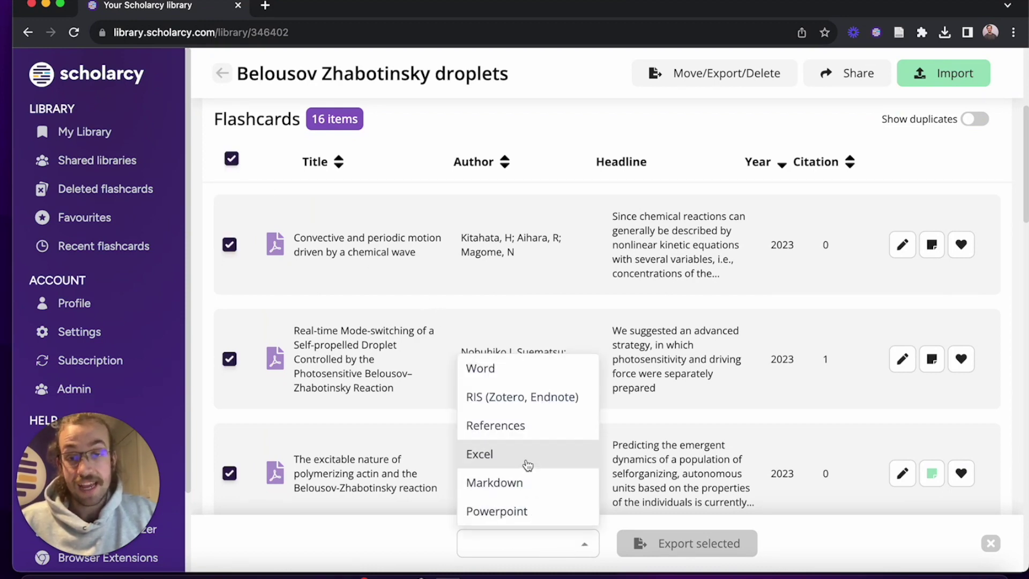
pyautogui.click(508, 414)
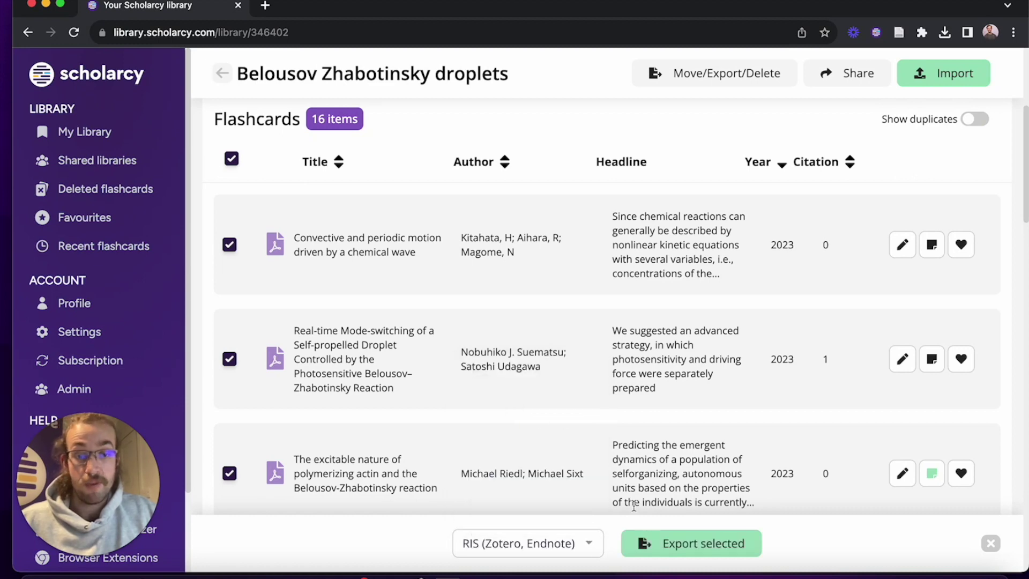
pyautogui.click(678, 545)
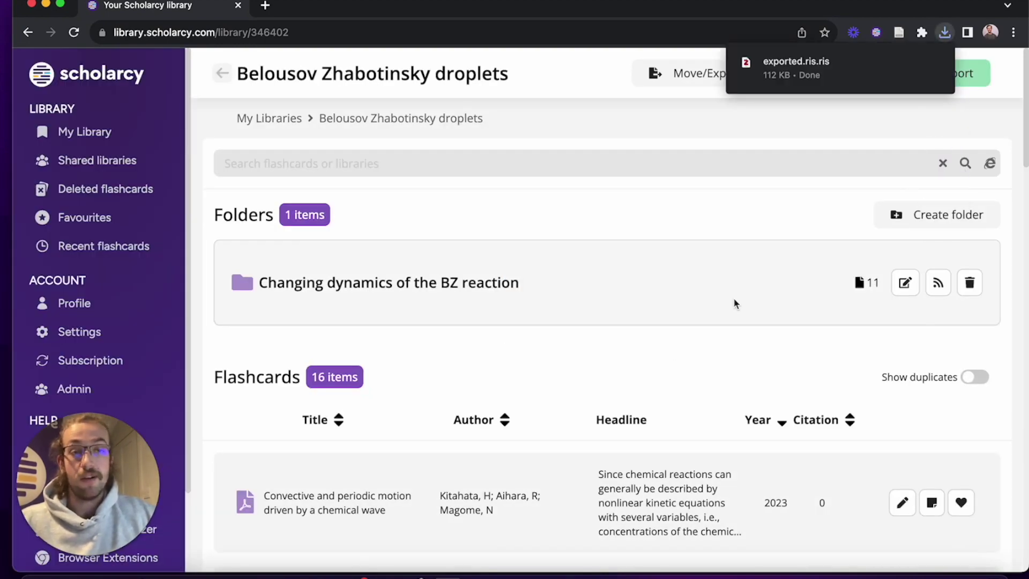
# Open the downloaded exported.ris.ris file and import it into a new Zotero collection.
pyautogui.click(797, 65)
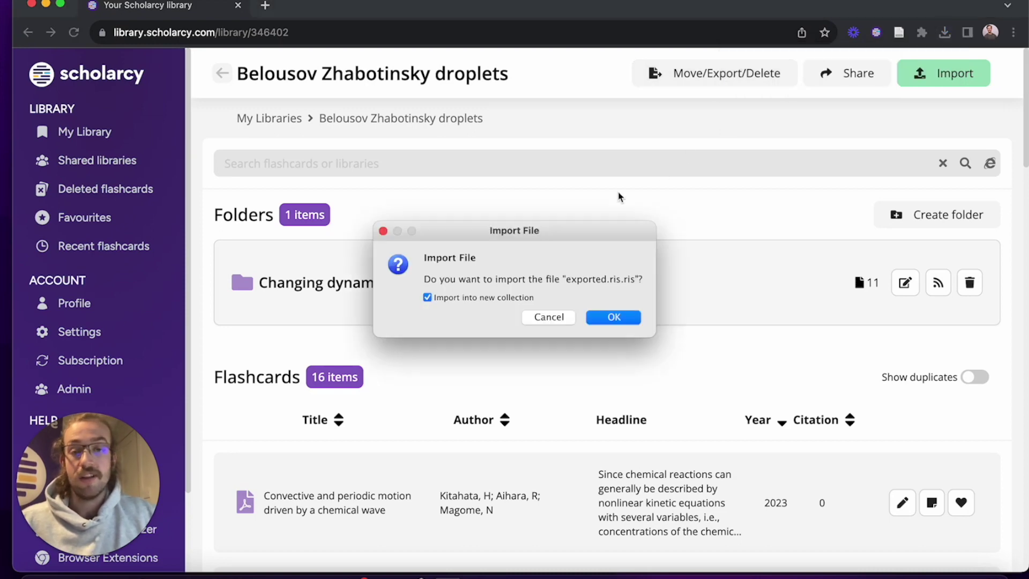
pyautogui.click(617, 318)
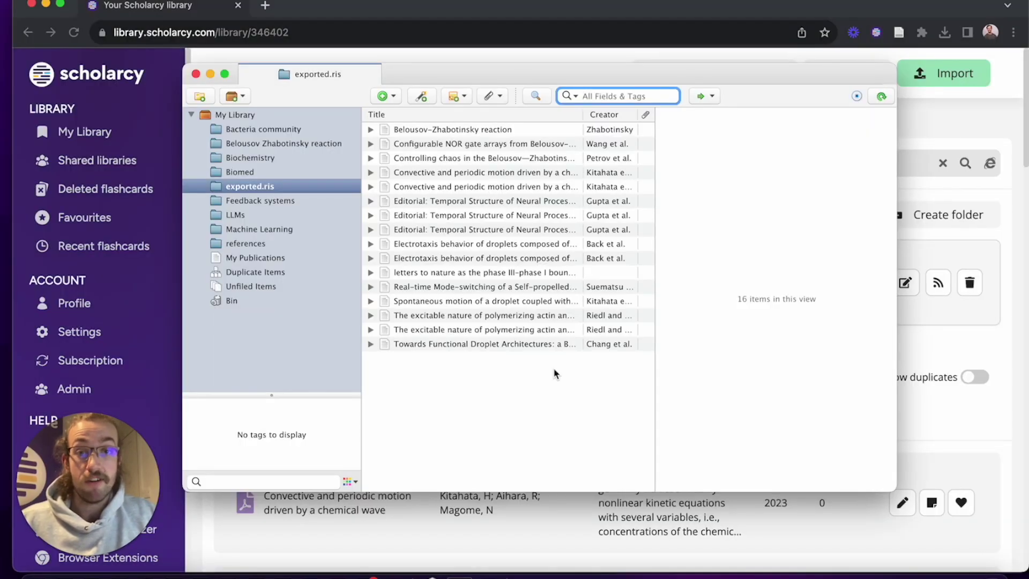
# Rename the exported.ris collection to 'scholarcy library' using Rename Collection.
pyautogui.rightClick(264, 191)
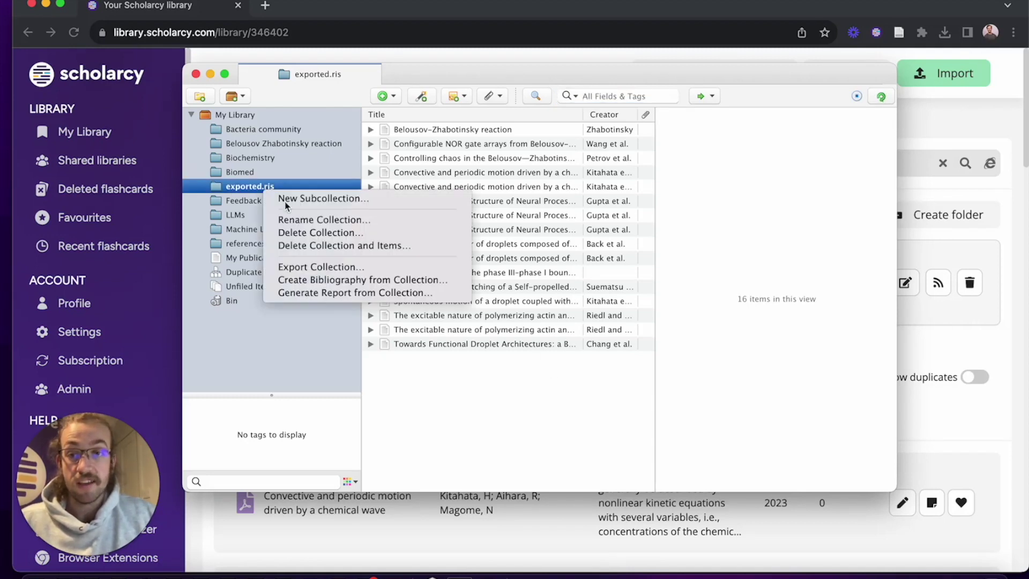
pyautogui.click(311, 220)
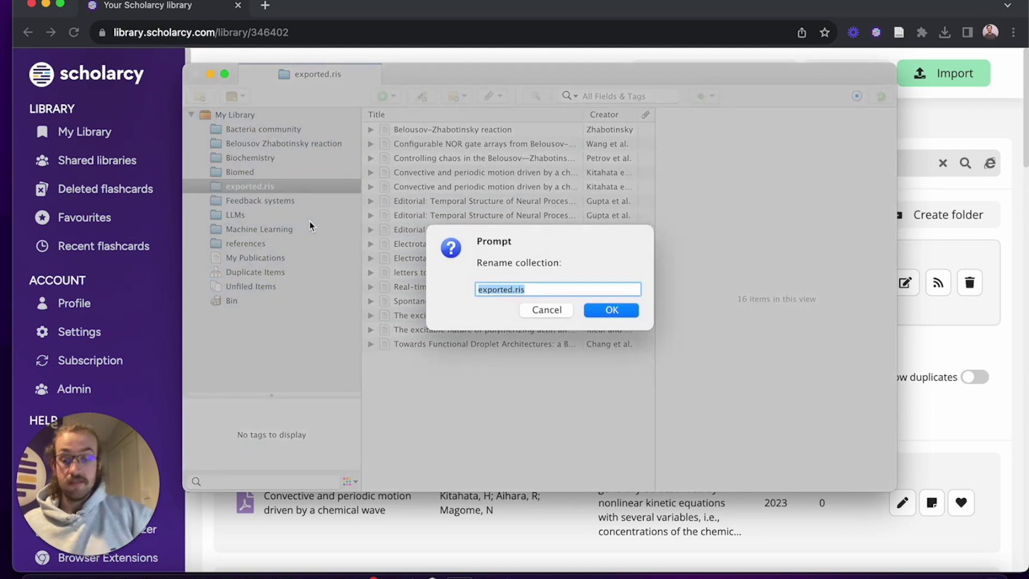
pyautogui.press('BackSpace')
pyautogui.write('scholarcy library')
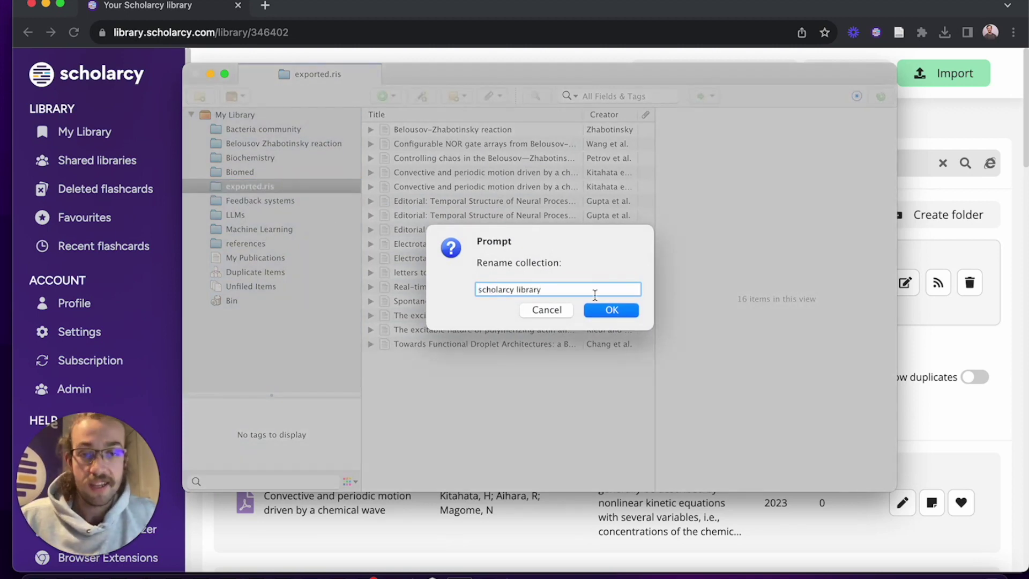
pyautogui.click(613, 311)
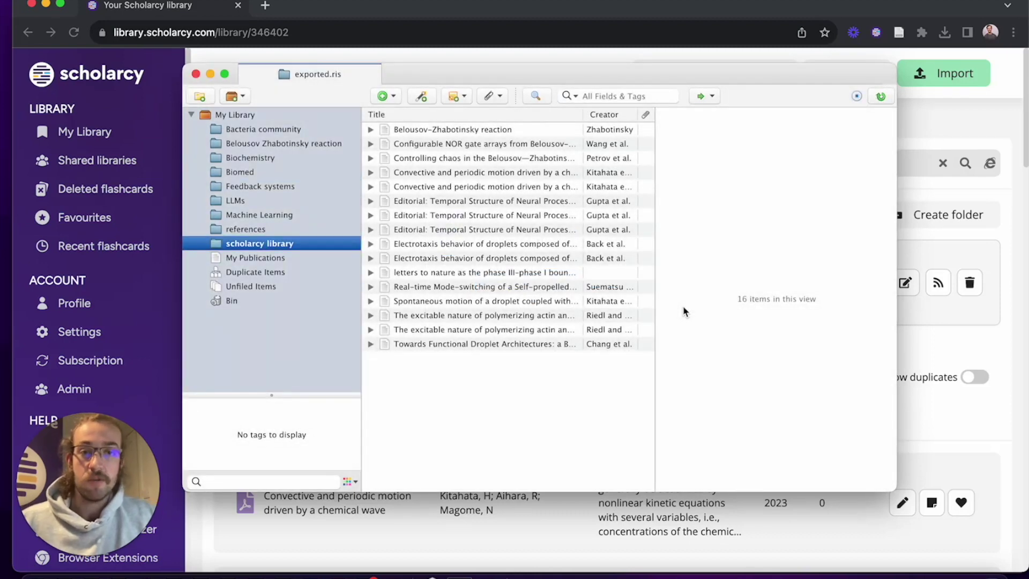